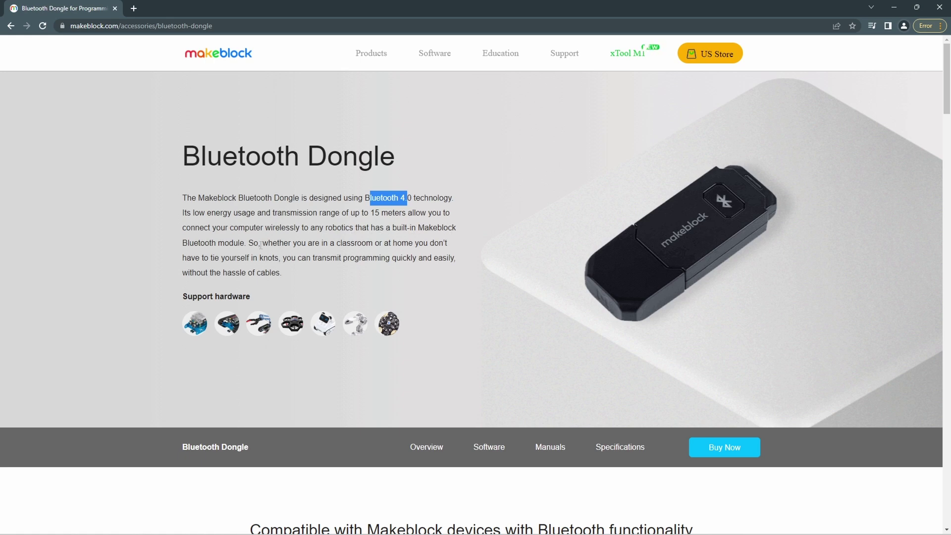
# Review the Bluetooth Dongle product page, covering the built-in Bluetooth module requirement, compatible devices, one-click smart pairing and wireless upload
pyautogui.moveTo(247, 245); pyautogui.dragTo(172, 248)
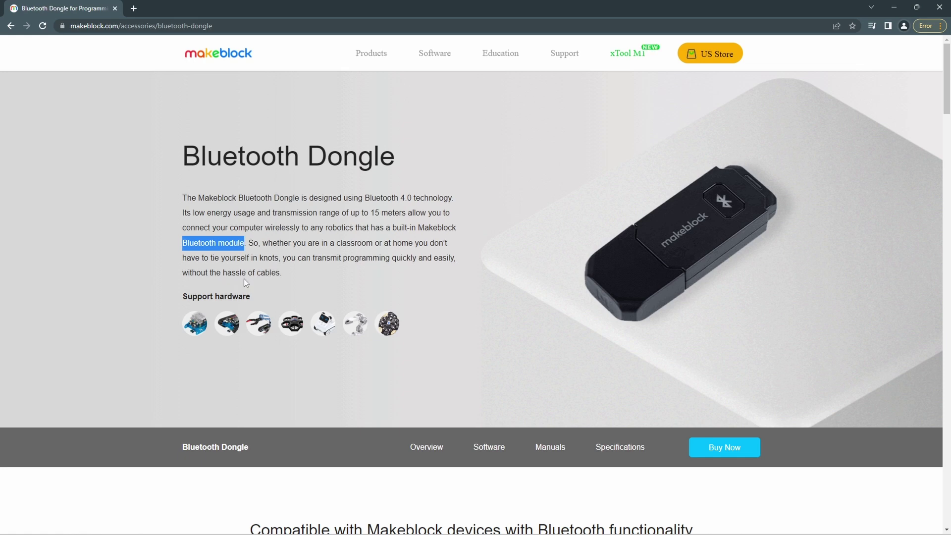
pyautogui.scroll(-7, 245, 280)
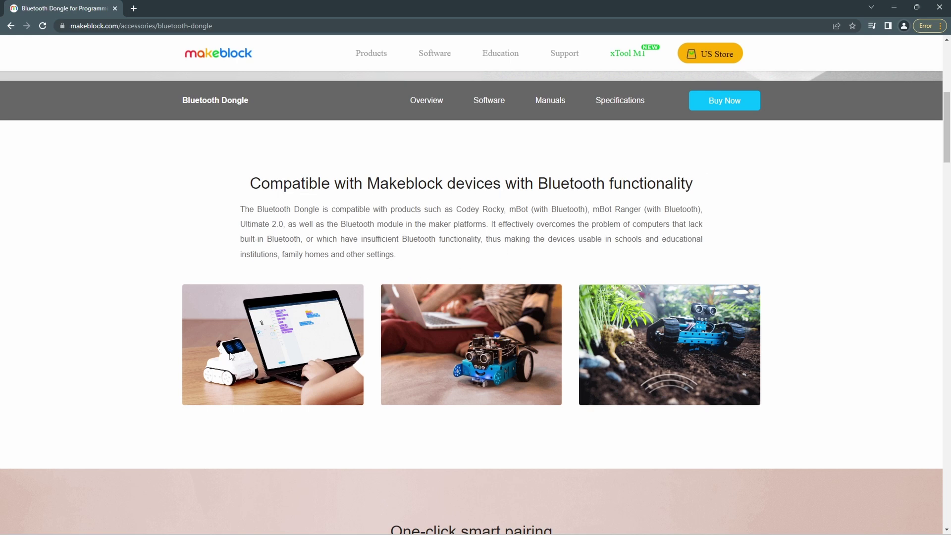
pyautogui.scroll(4, 456, 270)
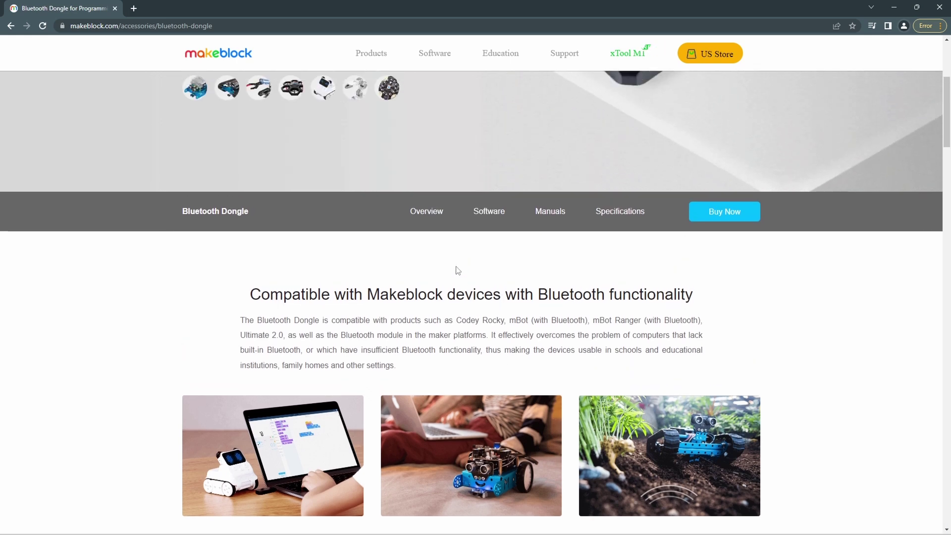
pyautogui.scroll(-4, 580, 290)
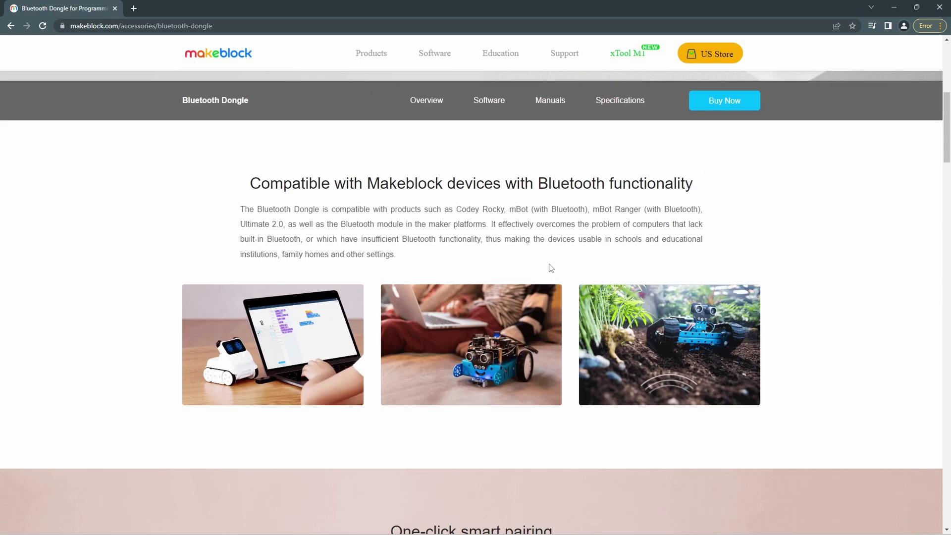
pyautogui.scroll(-8, 432, 272)
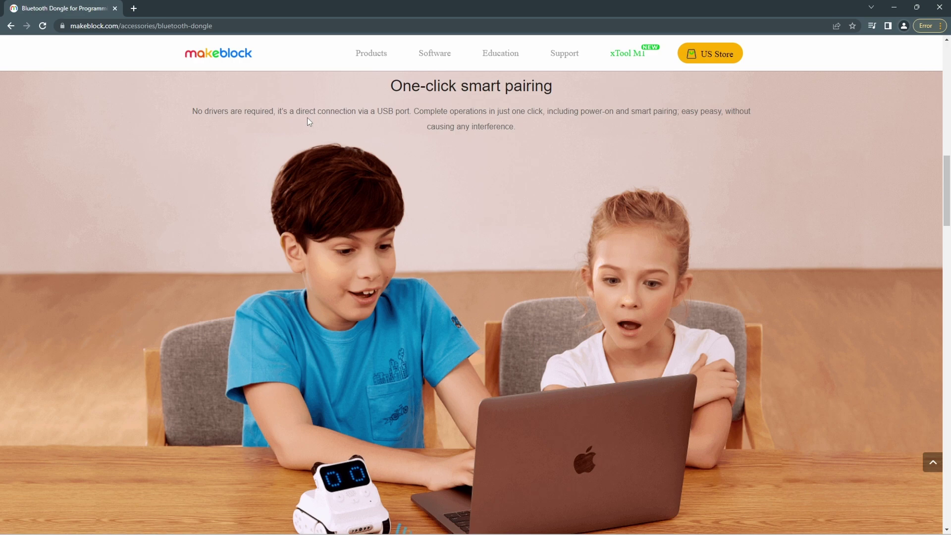
pyautogui.scroll(-3, 341, 152)
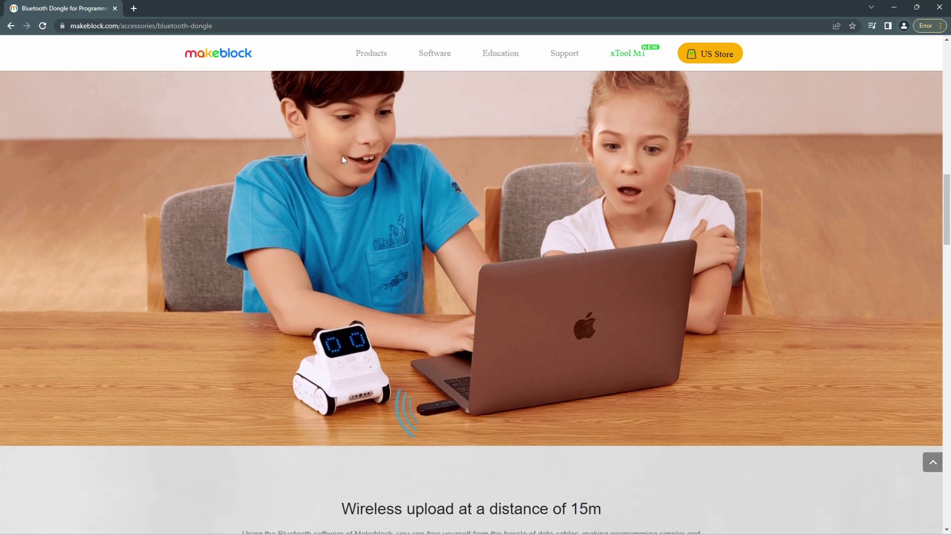
pyautogui.scroll(4, 342, 157)
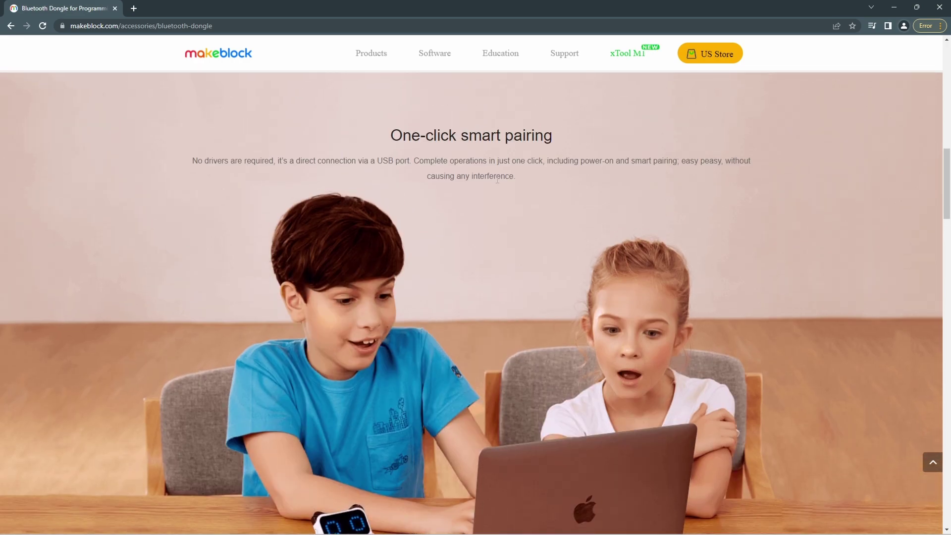
pyautogui.scroll(-6, 441, 179)
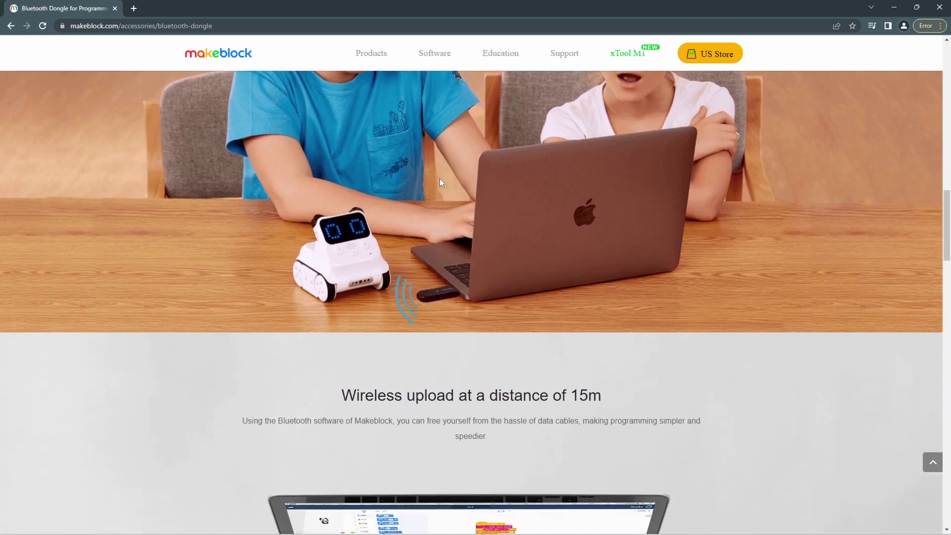
pyautogui.scroll(2, 456, 293)
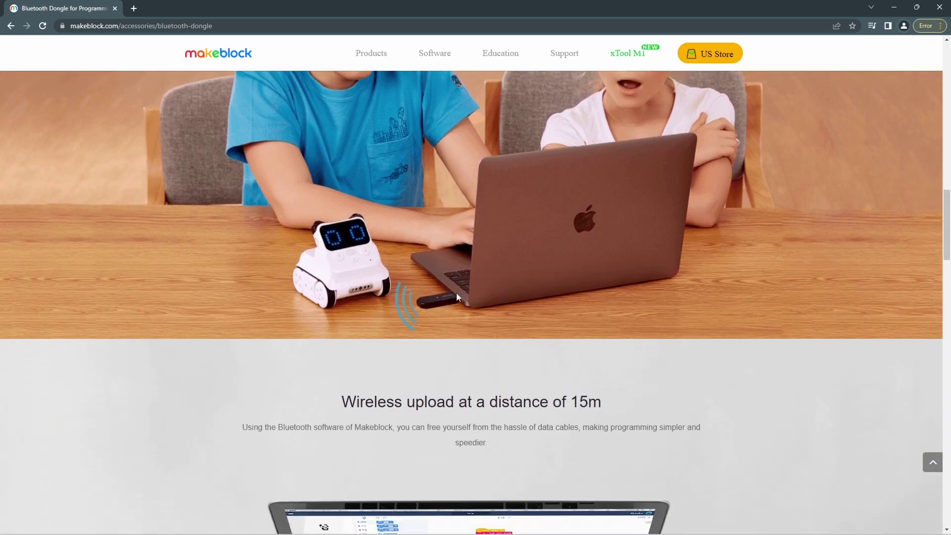
pyautogui.scroll(-5, 368, 302)
pyautogui.scroll(-4, 373, 305)
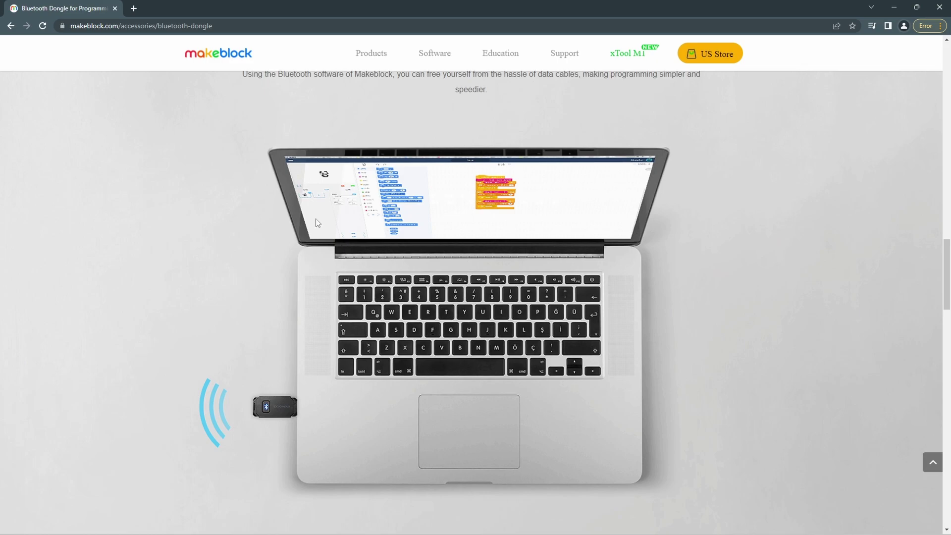
pyautogui.scroll(-7, 497, 234)
# Examine the dongle's specifications, including data transfer distance, Bluetooth version, receiving sensitivity, emission power, interface and working frequency
pyautogui.scroll(20, 478, 242)
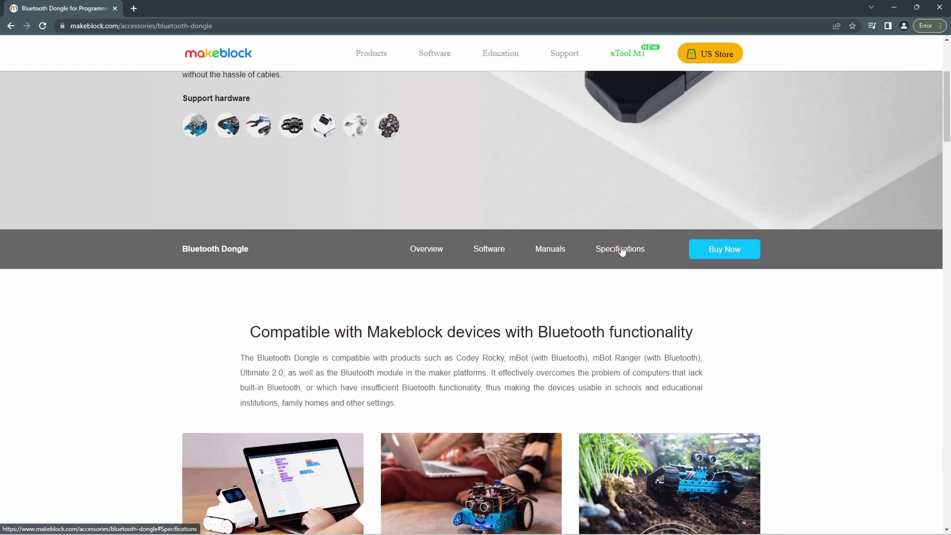
pyautogui.click(620, 249)
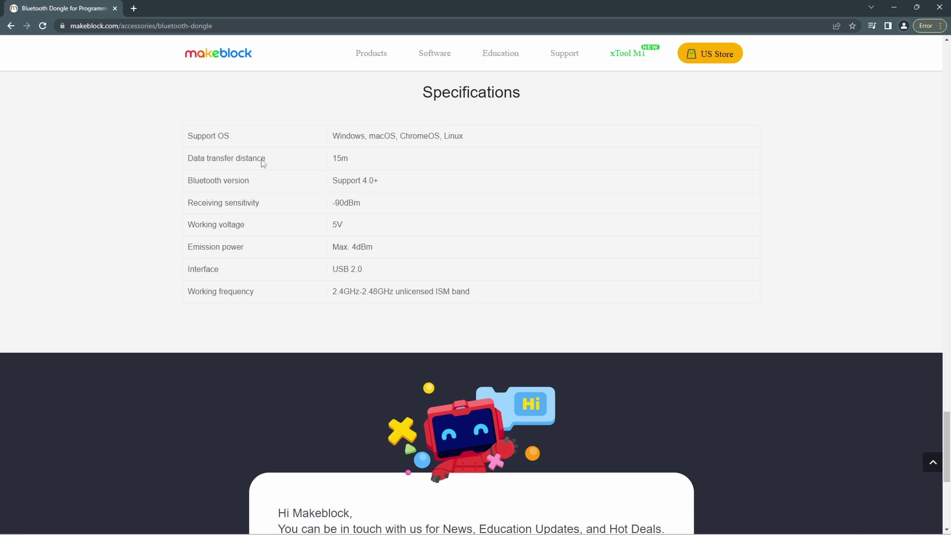
pyautogui.moveTo(348, 158); pyautogui.dragTo(343, 181)
pyautogui.click(377, 183)
pyautogui.moveTo(386, 187); pyautogui.dragTo(335, 182)
pyautogui.moveTo(369, 205); pyautogui.dragTo(333, 202)
pyautogui.moveTo(403, 246); pyautogui.dragTo(350, 247)
pyautogui.click(362, 279)
pyautogui.moveTo(364, 267); pyautogui.dragTo(335, 270)
pyautogui.moveTo(335, 293); pyautogui.dragTo(380, 293)
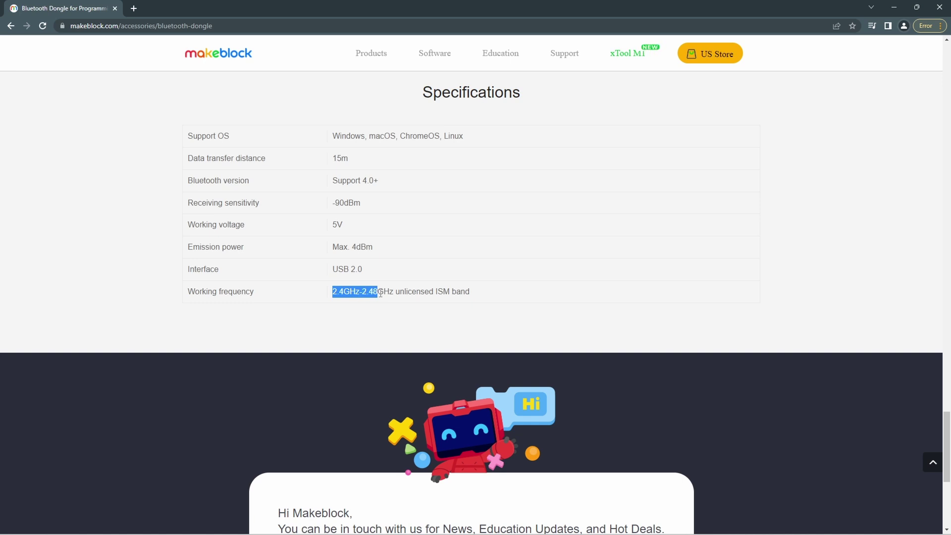
# Open the mBlock download page from the dongle's software link and look over the web, PC and mobile versions
pyautogui.scroll(-3, 381, 293)
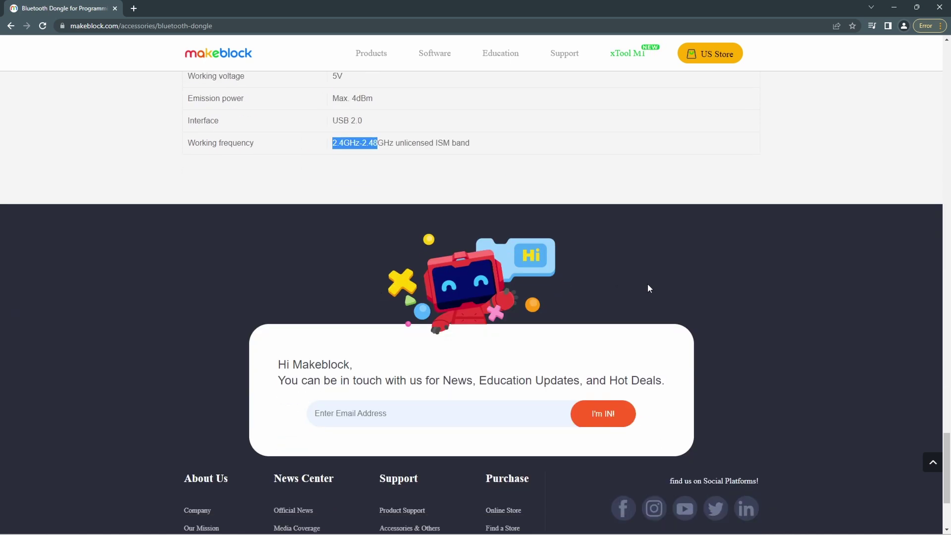
pyautogui.scroll(20, 647, 283)
pyautogui.scroll(13, 641, 281)
pyautogui.scroll(-3, 640, 280)
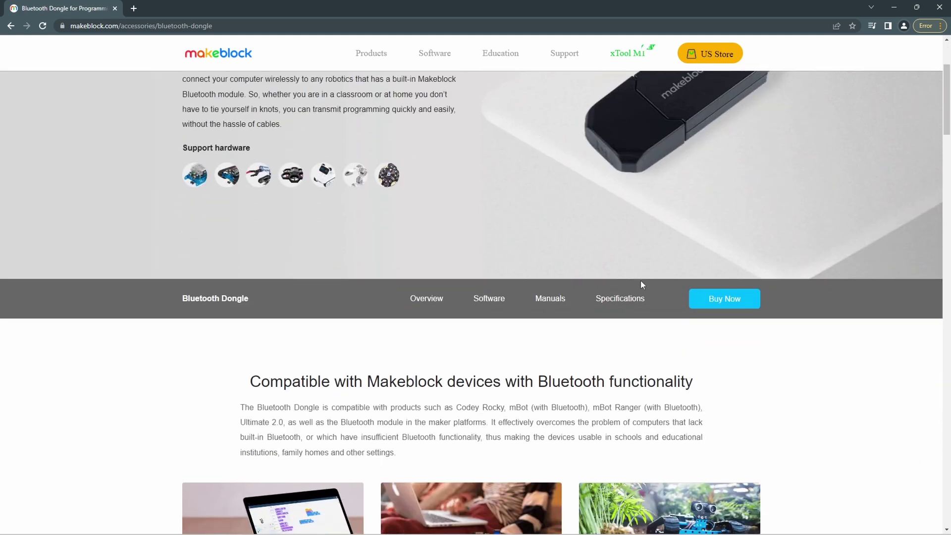
pyautogui.click(496, 300)
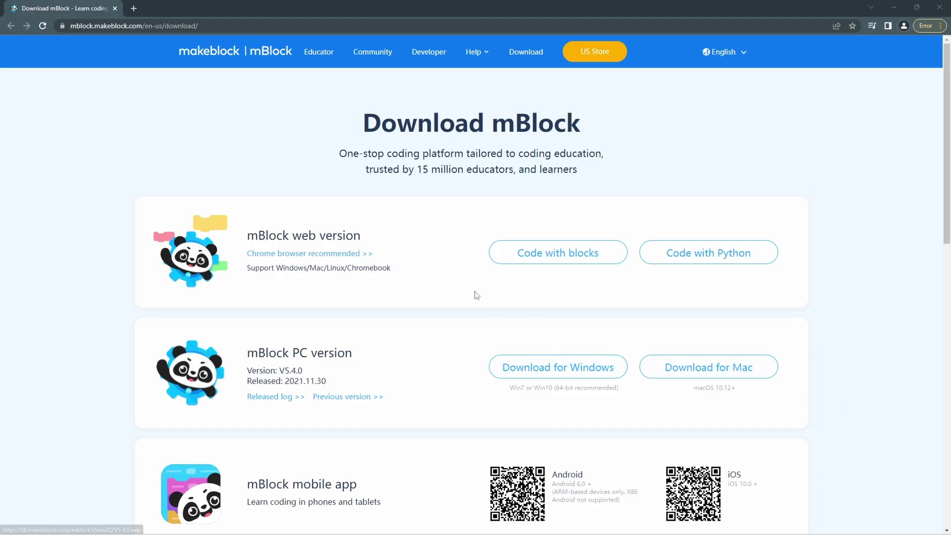
pyautogui.scroll(-3, 441, 288)
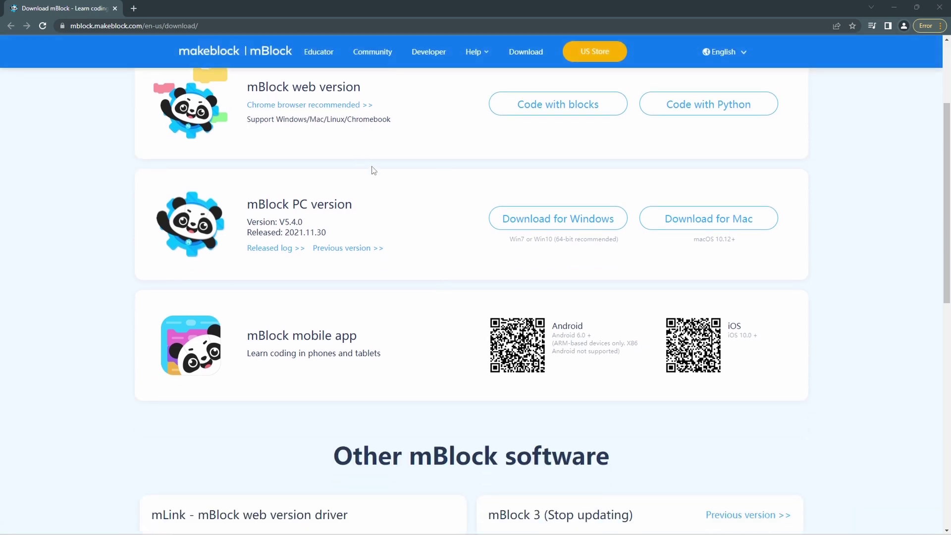
pyautogui.scroll(2, 373, 171)
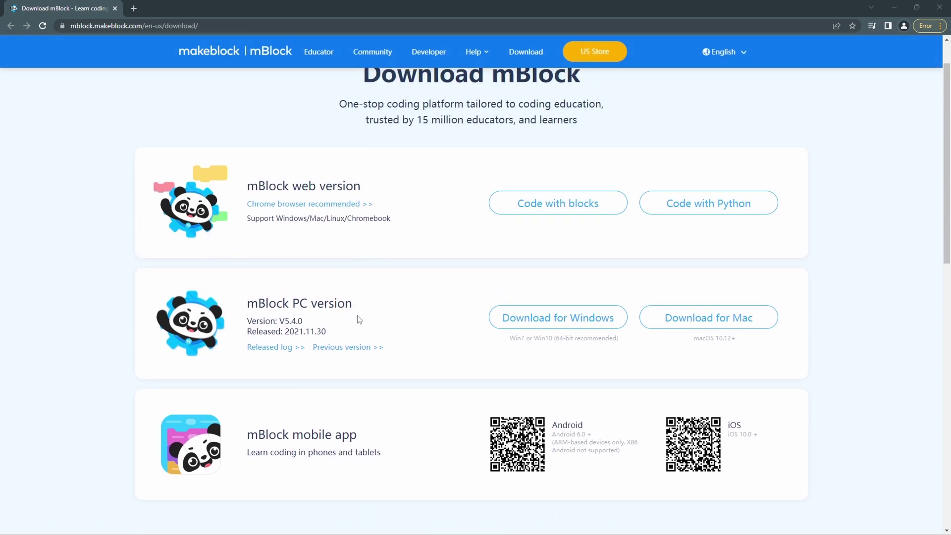
pyautogui.scroll(1, 410, 286)
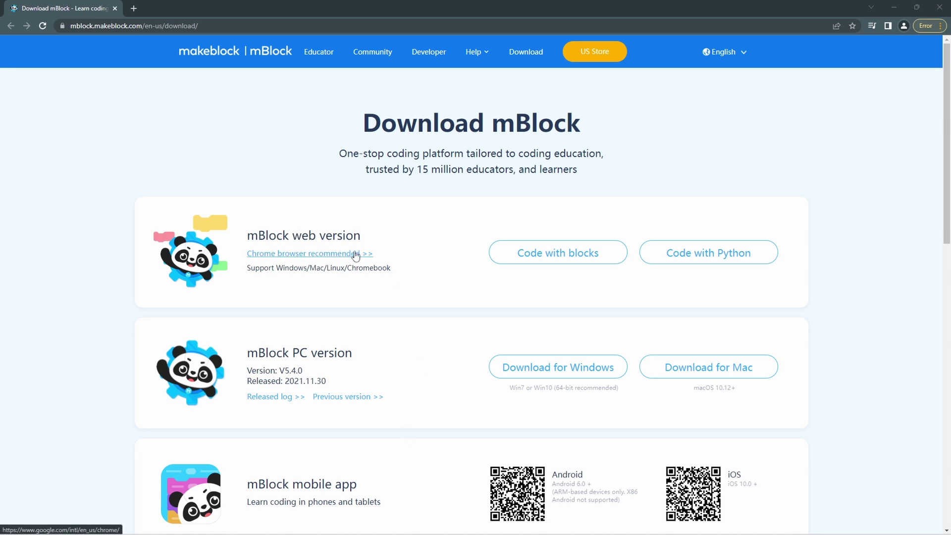
# Look at the recommended Chrome browser's download page and the web version's block-coding editor, closing each one after viewing
pyautogui.click(322, 254)
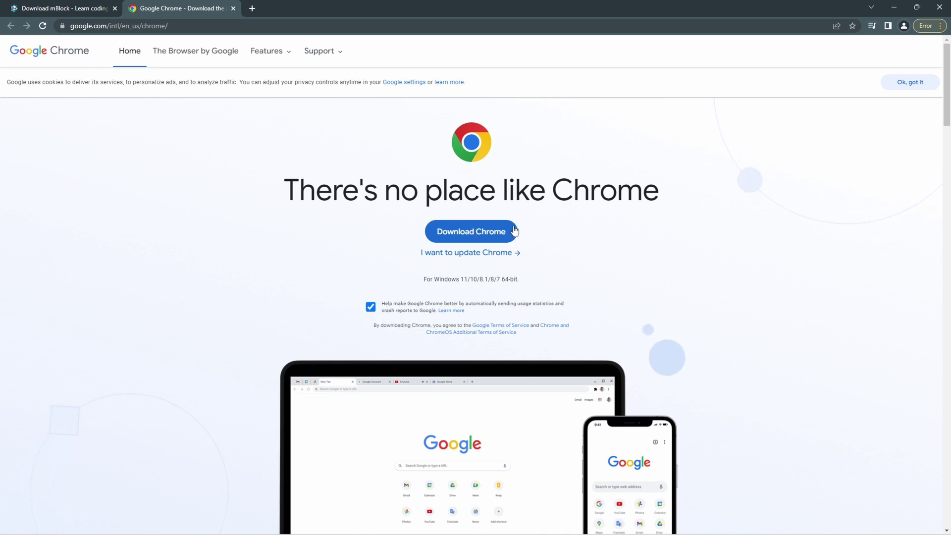
pyautogui.click(233, 8)
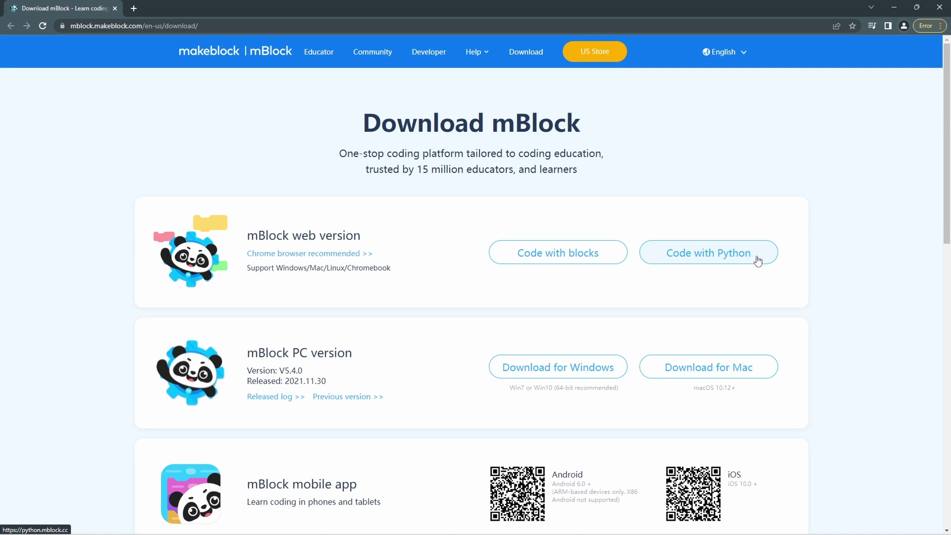
pyautogui.click(548, 254)
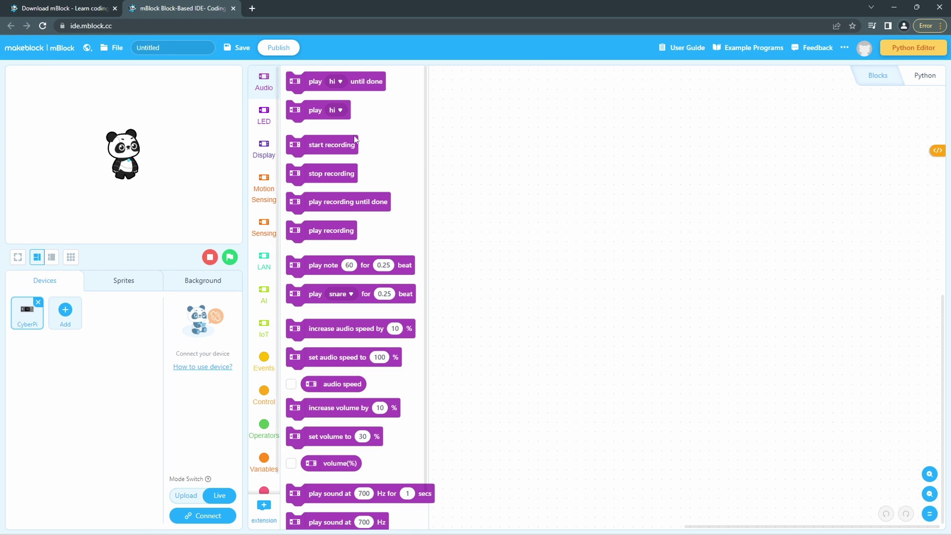
pyautogui.click(233, 9)
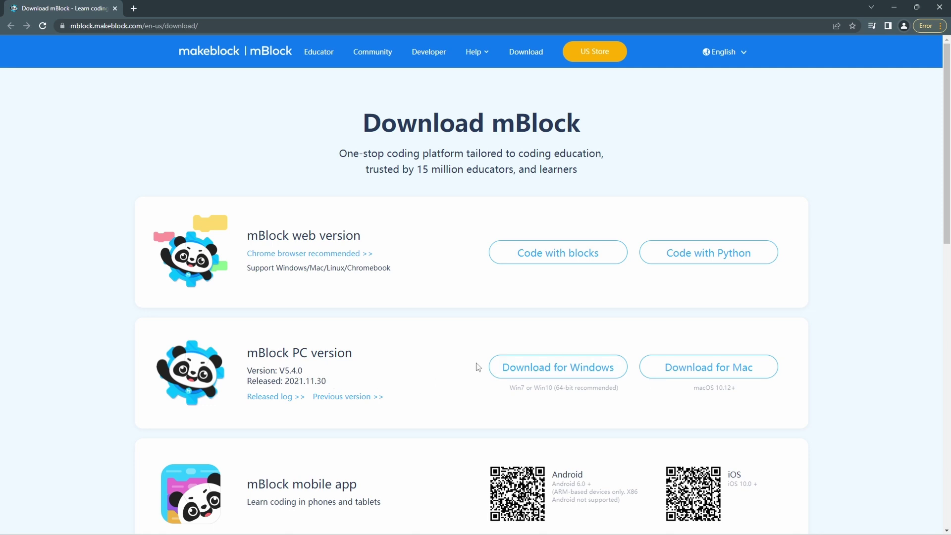
# Check the macOS and Windows system requirements listed for the mBlock PC version downloads
pyautogui.scroll(-2, 483, 364)
pyautogui.scroll(2, 509, 342)
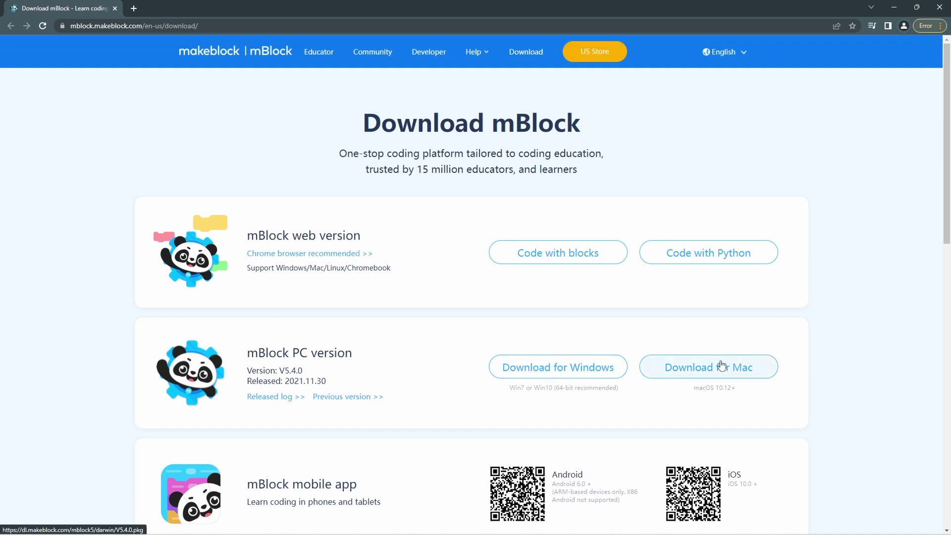
pyautogui.moveTo(696, 389); pyautogui.dragTo(740, 389)
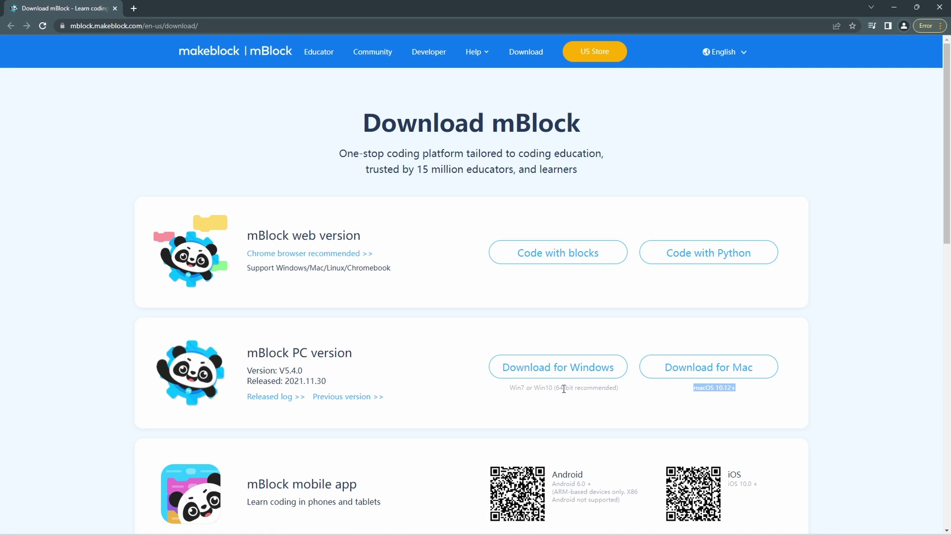
pyautogui.moveTo(555, 389); pyautogui.dragTo(620, 391)
pyautogui.click(559, 396)
pyautogui.moveTo(560, 389)
pyautogui.mouseDown()
pyautogui.moveTo(616, 389)
pyautogui.moveTo(558, 392)
pyautogui.mouseUp()
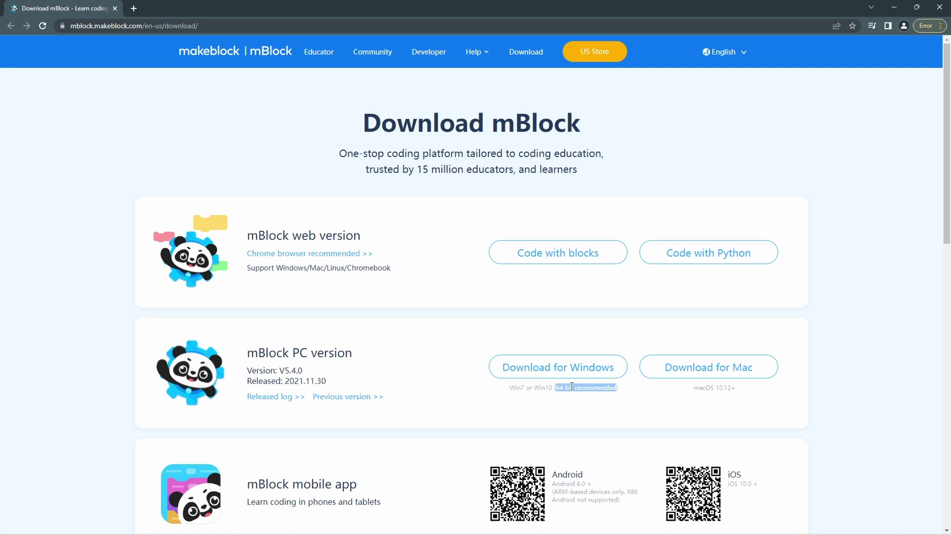
pyautogui.moveTo(512, 389); pyautogui.dragTo(626, 389)
# Search Windows for "system" and open the System Information app
pyautogui.moveTo(3, 530)
pyautogui.click(17, 525)
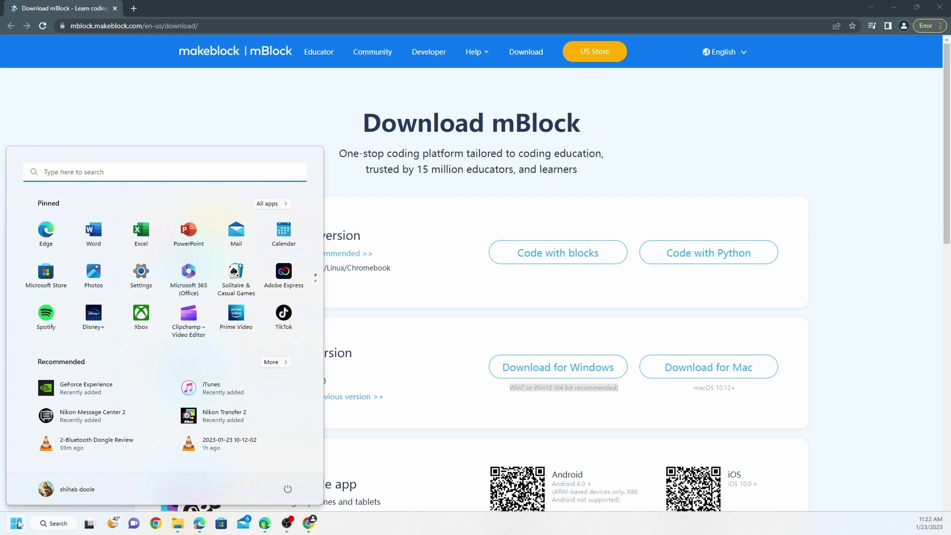
pyautogui.write('system')
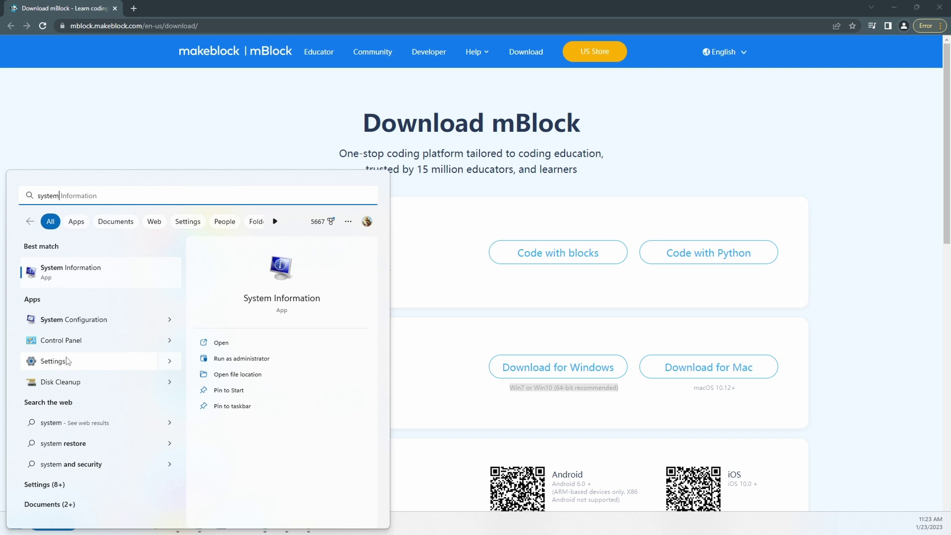
pyautogui.click(84, 271)
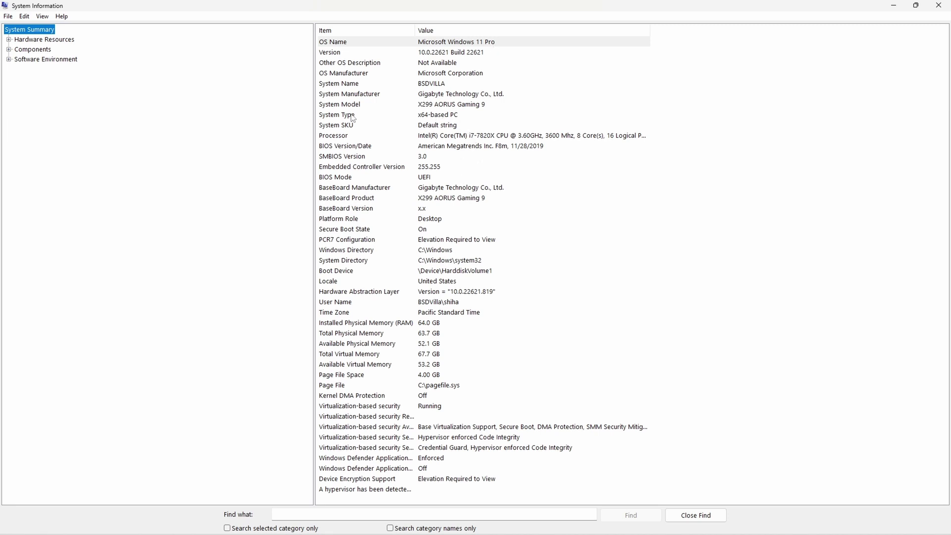
# Check the computer's system type and installed physical memory in the system summary
pyautogui.click(336, 118)
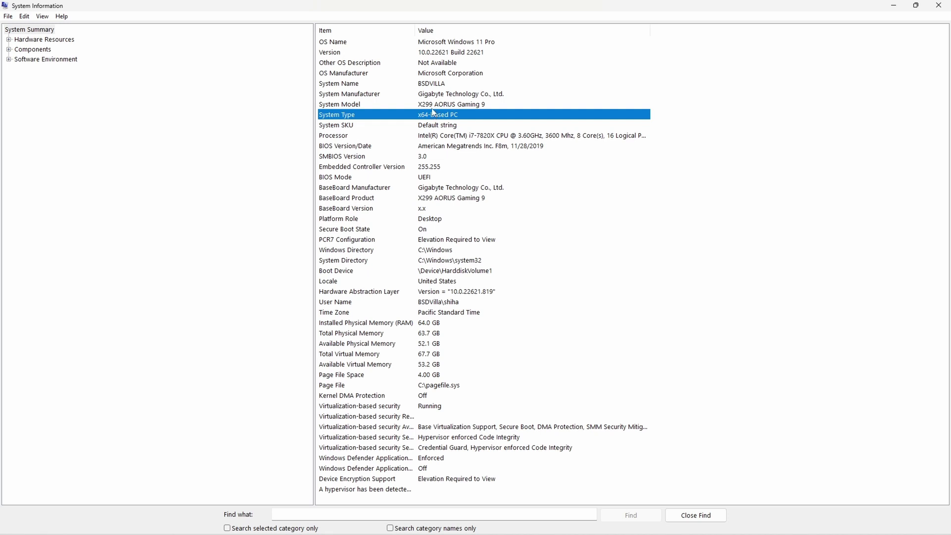
pyautogui.click(385, 325)
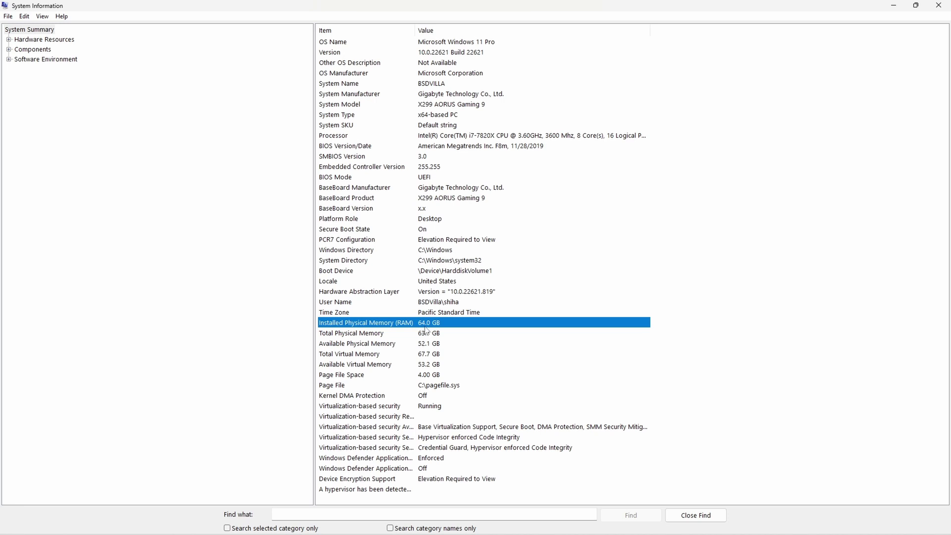
pyautogui.click(372, 335)
pyautogui.click(411, 326)
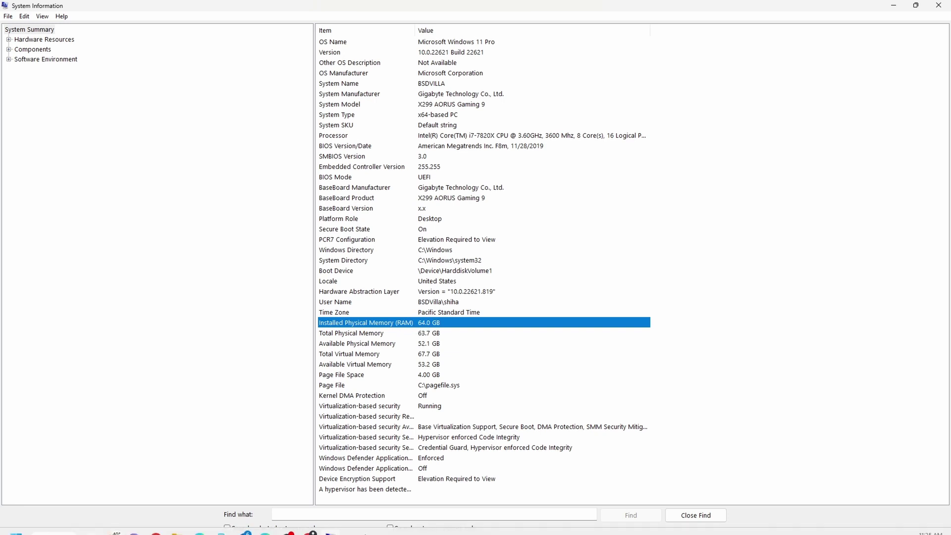
# Open Task Manager and show the CPU performance details
pyautogui.rightClick(409, 524)
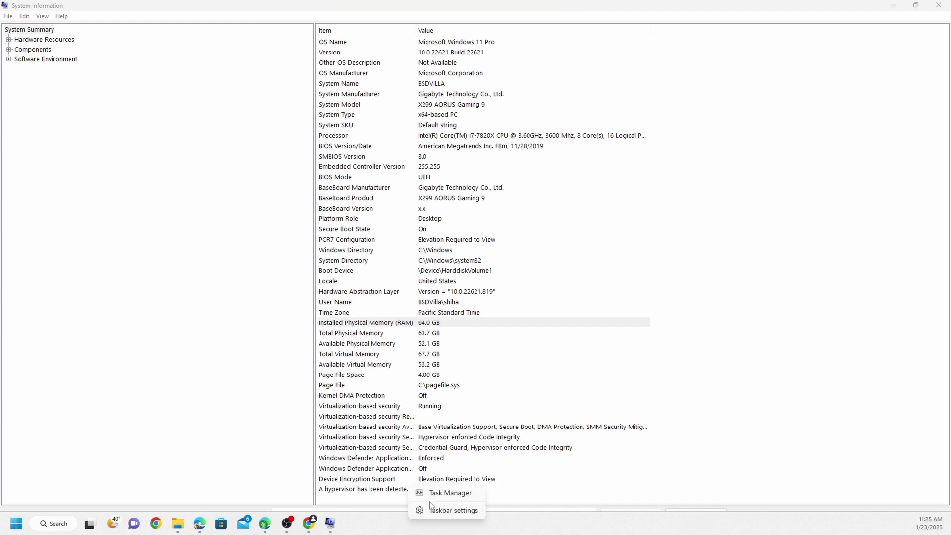
pyautogui.click(442, 384)
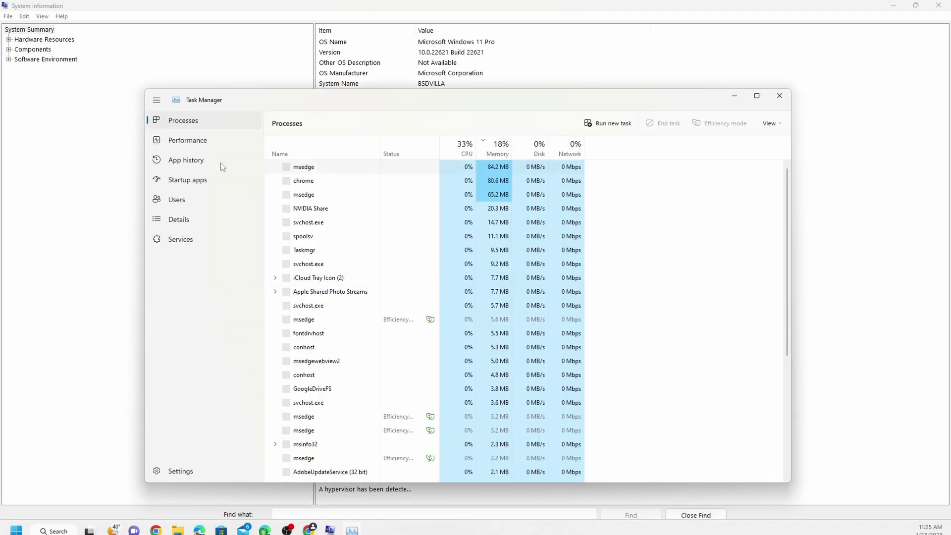
pyautogui.click(188, 141)
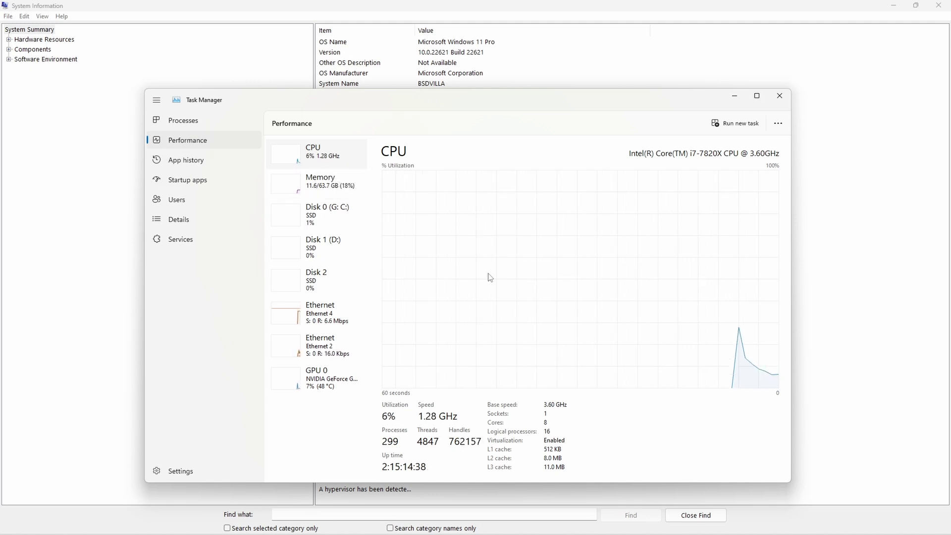
# Examine the memory performance details and the CPU performance details in Task Manager
pyautogui.click(319, 186)
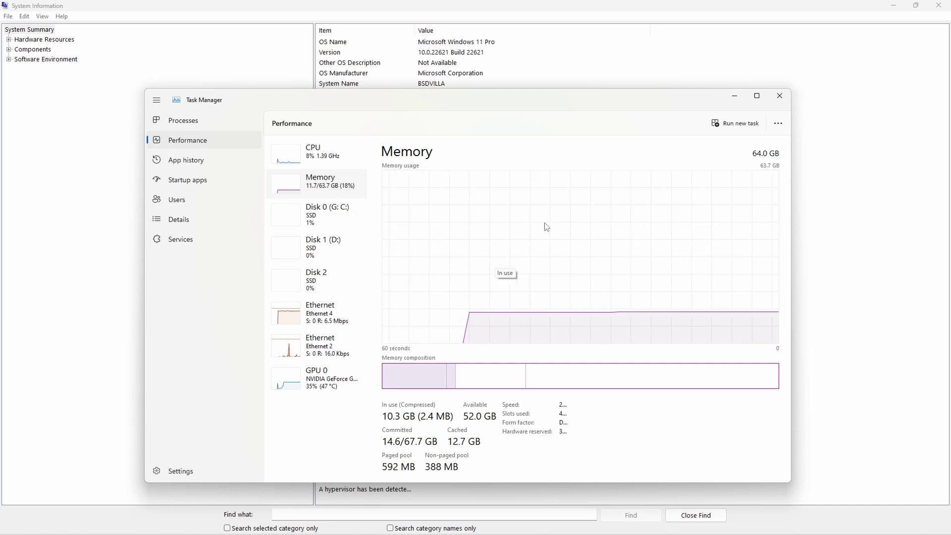
pyautogui.click(312, 157)
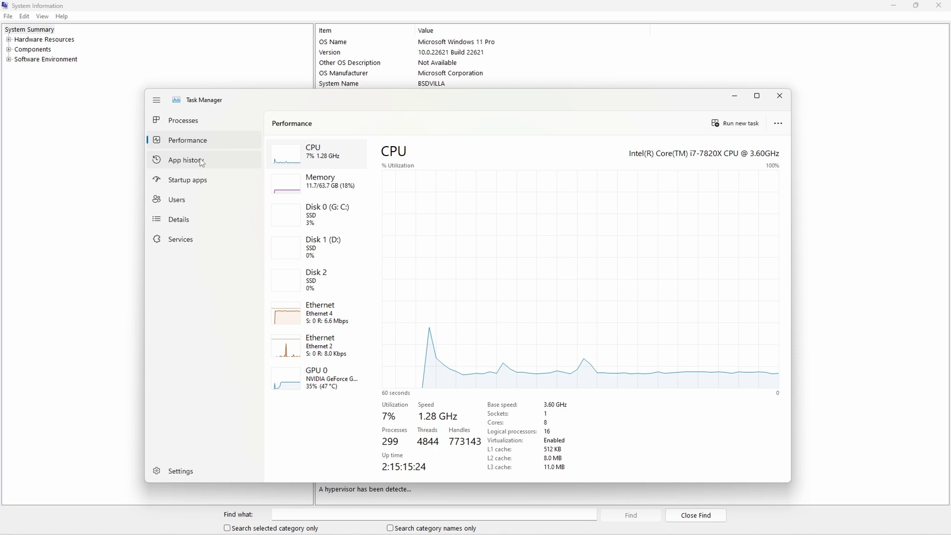
# List the running processes sorted by memory usage, highest first, to check which programs consume the most
pyautogui.click(179, 123)
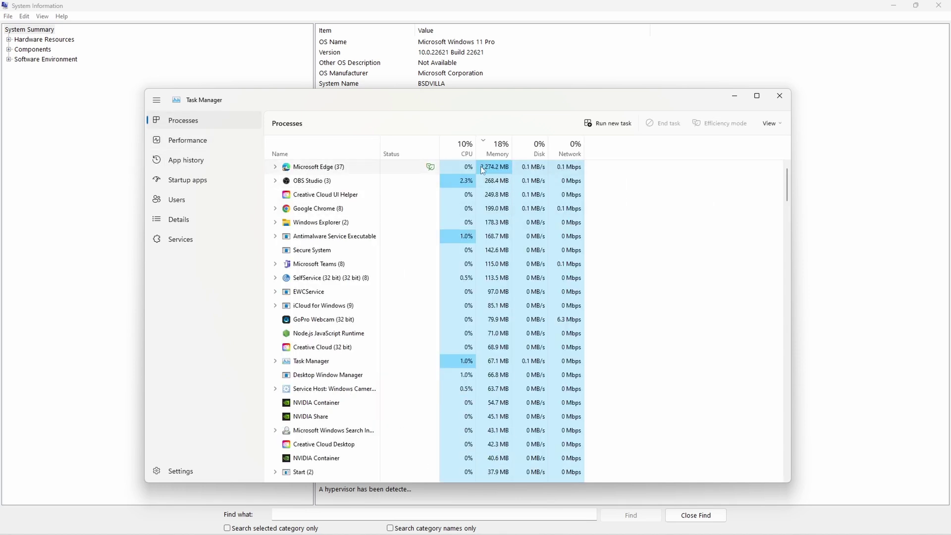
pyautogui.click(487, 151)
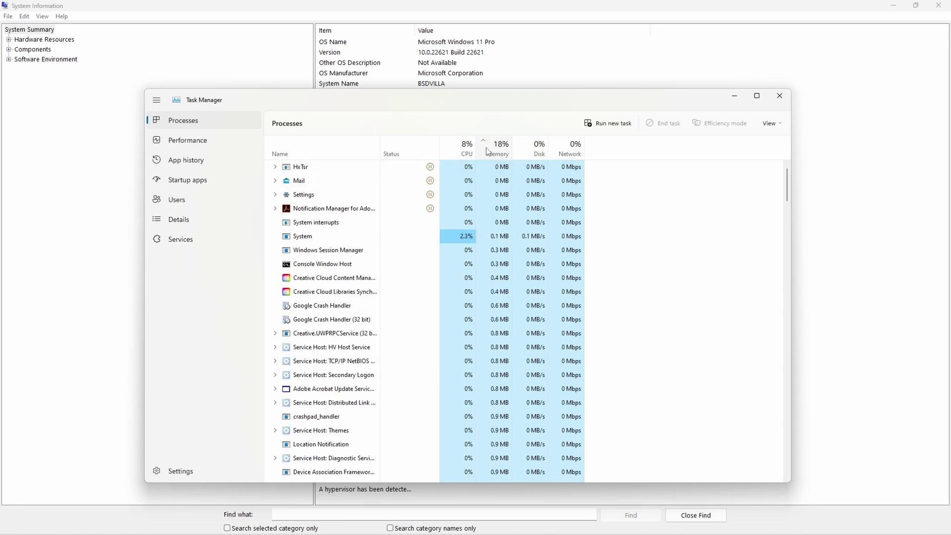
pyautogui.click(488, 151)
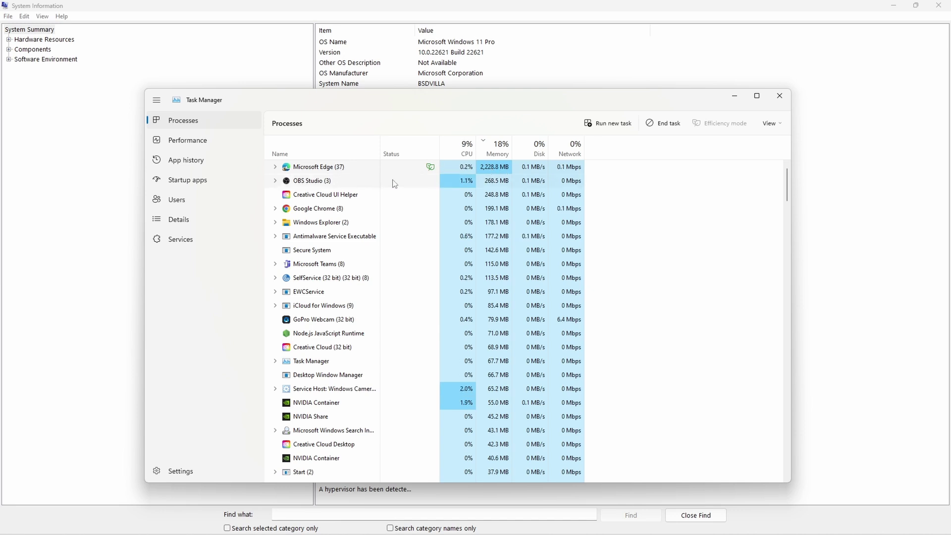
# Return to the CPU performance details, close Task Manager and System Information, and open block coding in the mBlock web version
pyautogui.click(184, 140)
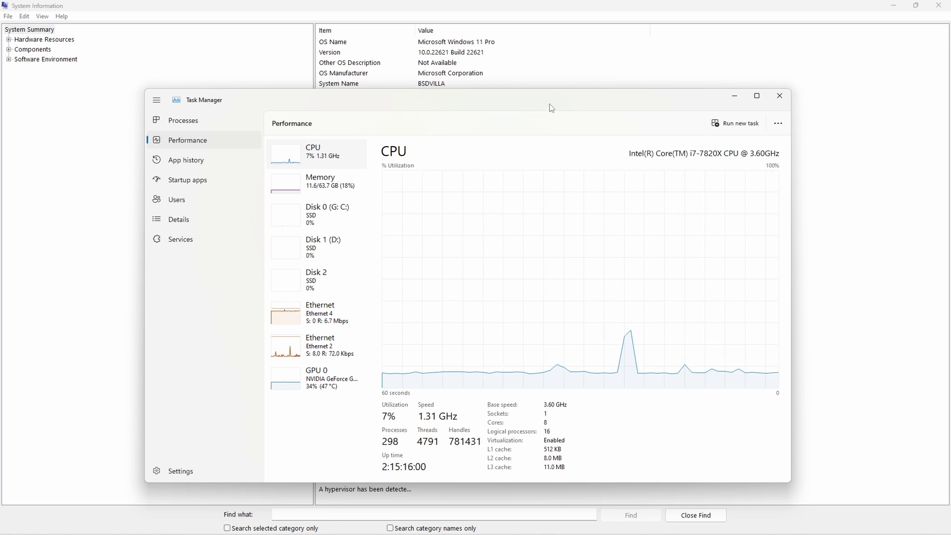
pyautogui.click(777, 100)
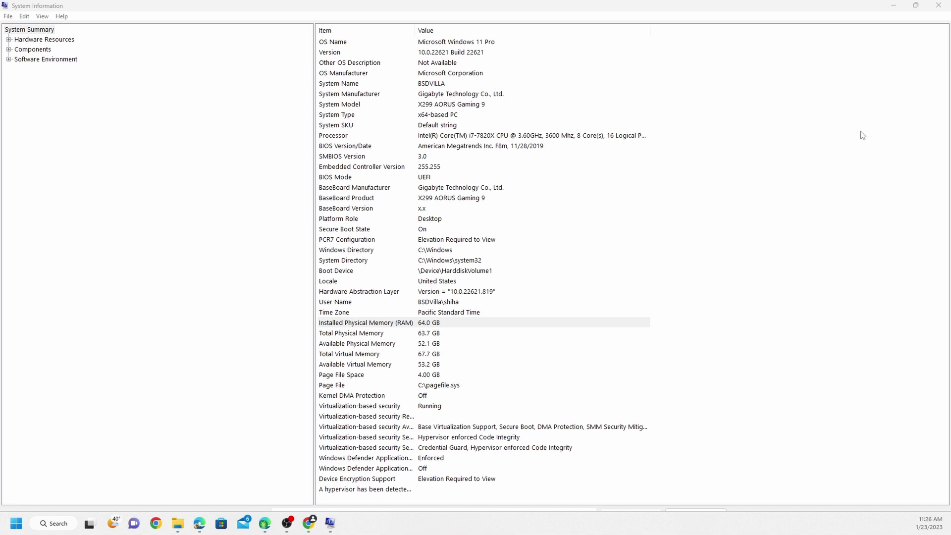
pyautogui.click(938, 4)
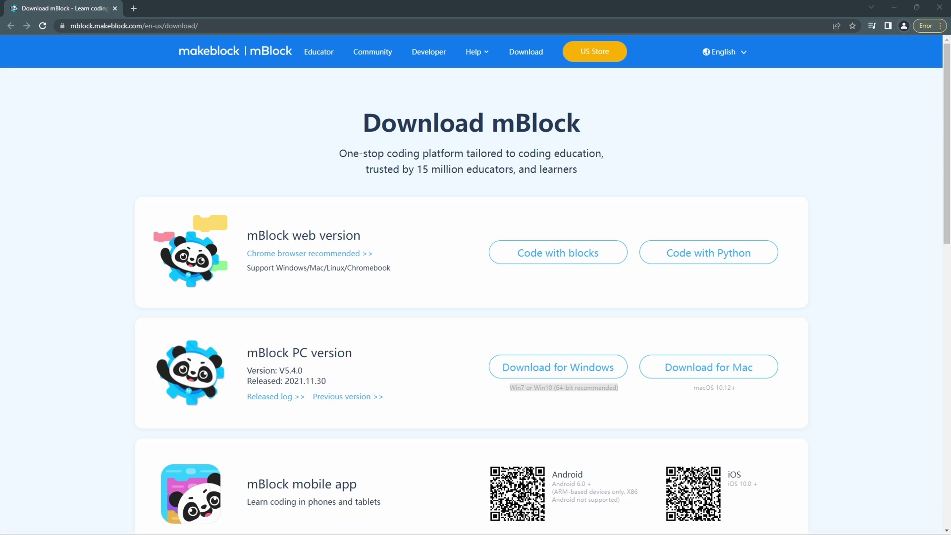
pyautogui.click(544, 255)
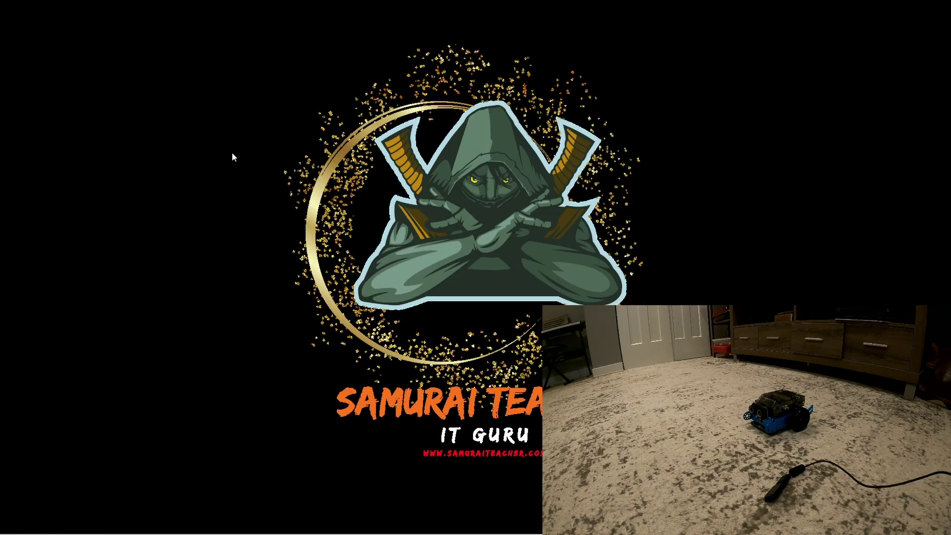
# Search Windows for "compu" and open the Computer Management app
pyautogui.rightClick(236, 152)
pyautogui.click(128, 310)
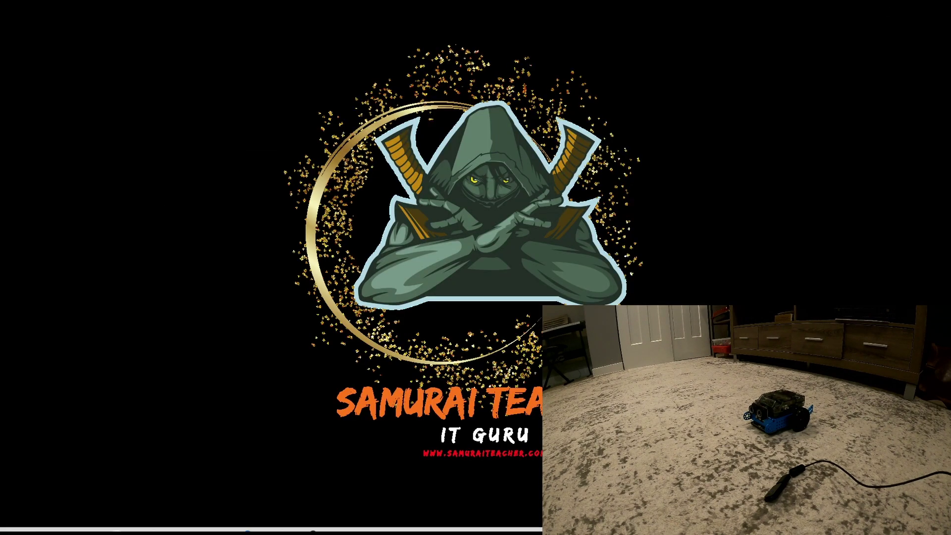
pyautogui.click(17, 522)
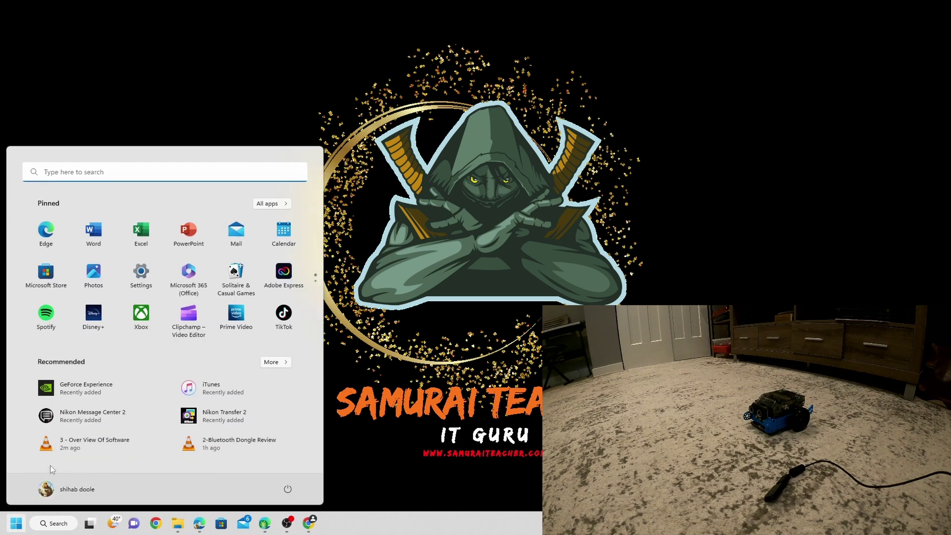
pyautogui.write('compu')
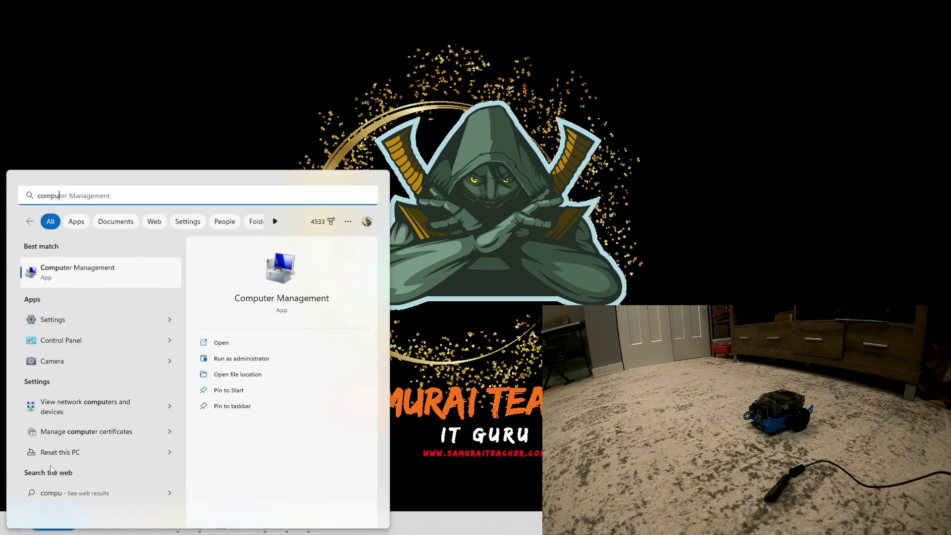
pyautogui.press('Return')
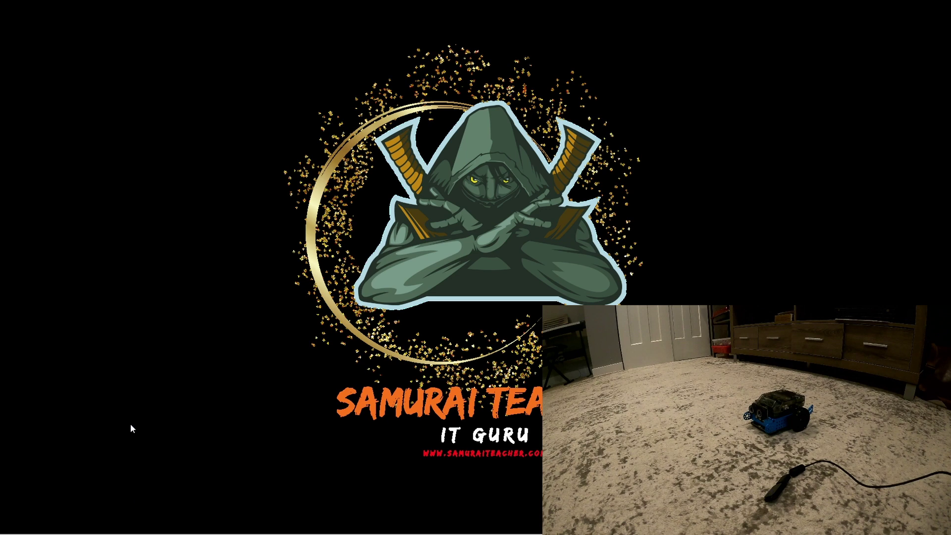